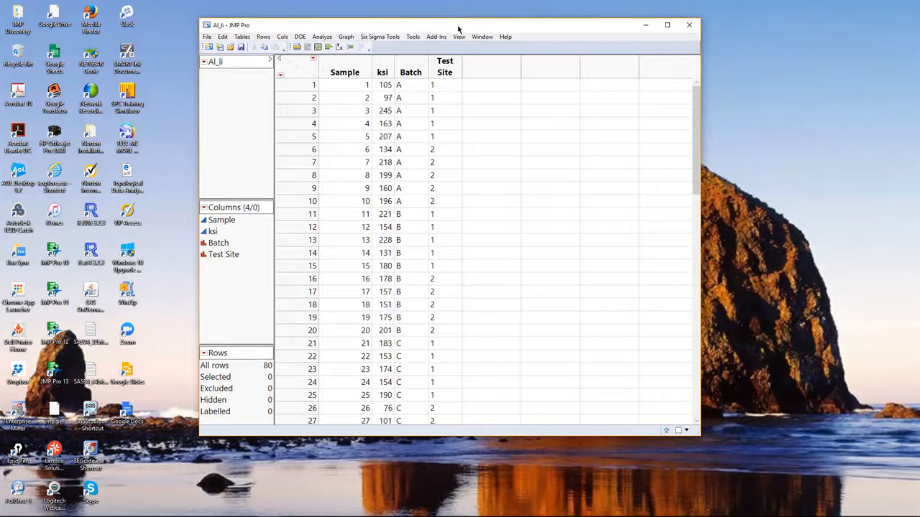
Run a Fit Y by X analysis with ksi as the response and Test Site as the factor.
click(322, 39)
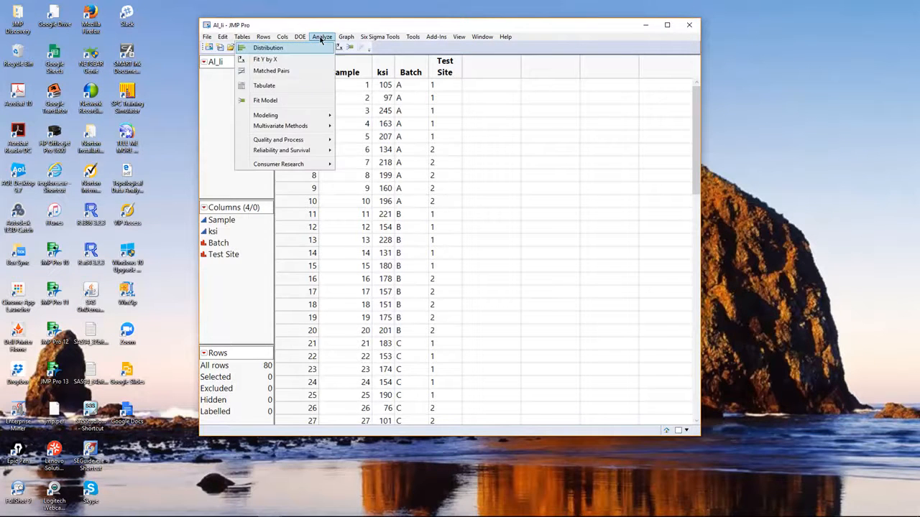
mouse_move(322, 37)
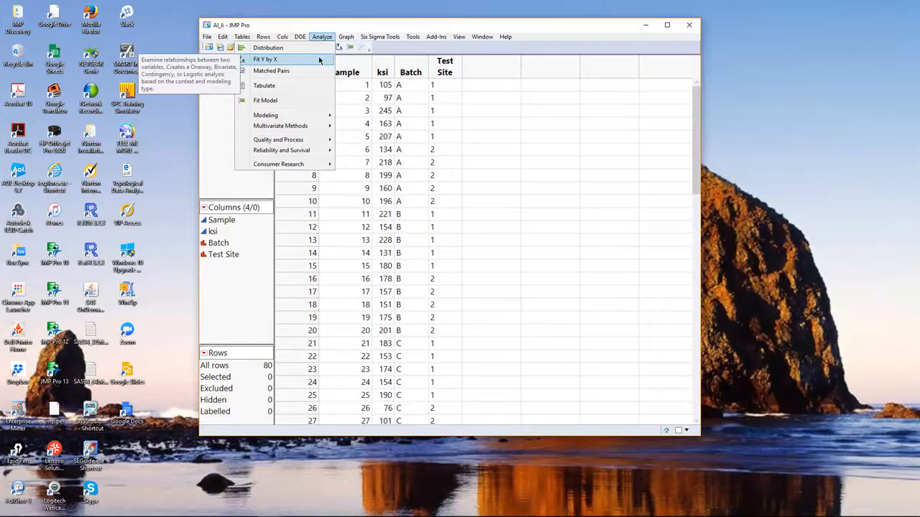
click(319, 60)
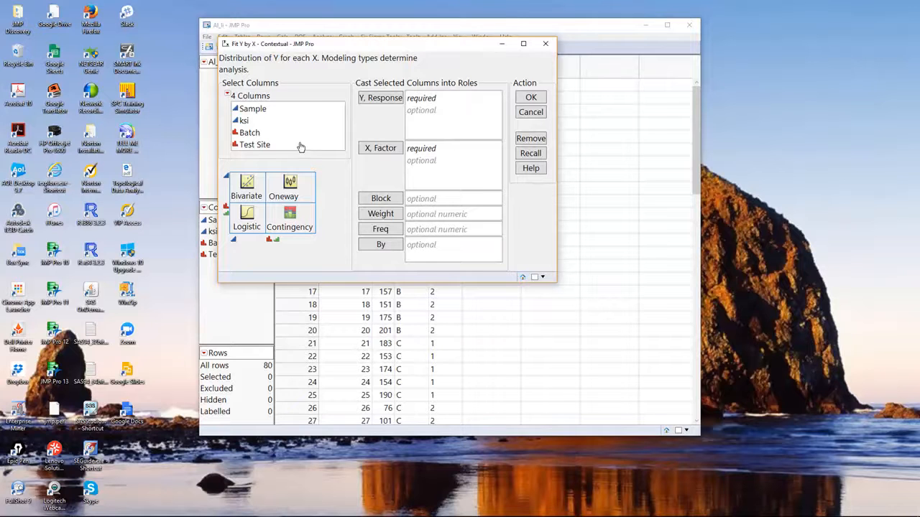
click(246, 121)
click(383, 99)
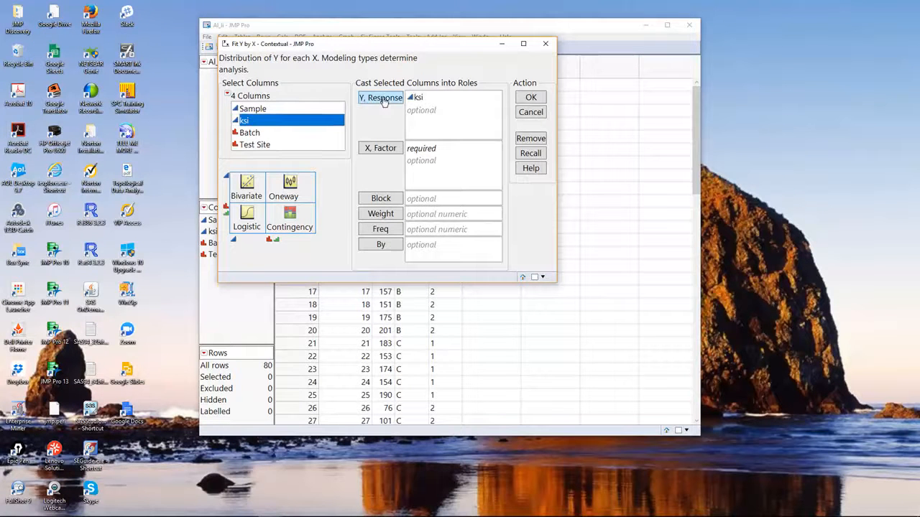
click(267, 146)
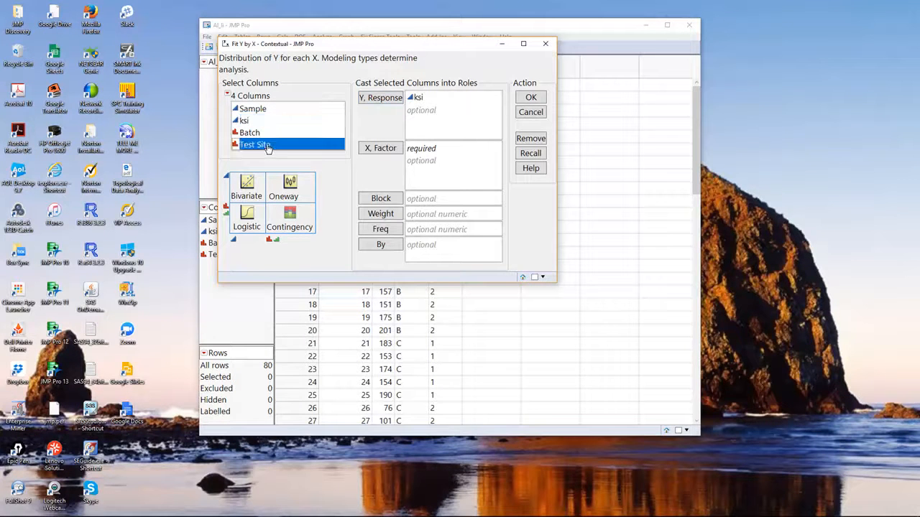
click(392, 152)
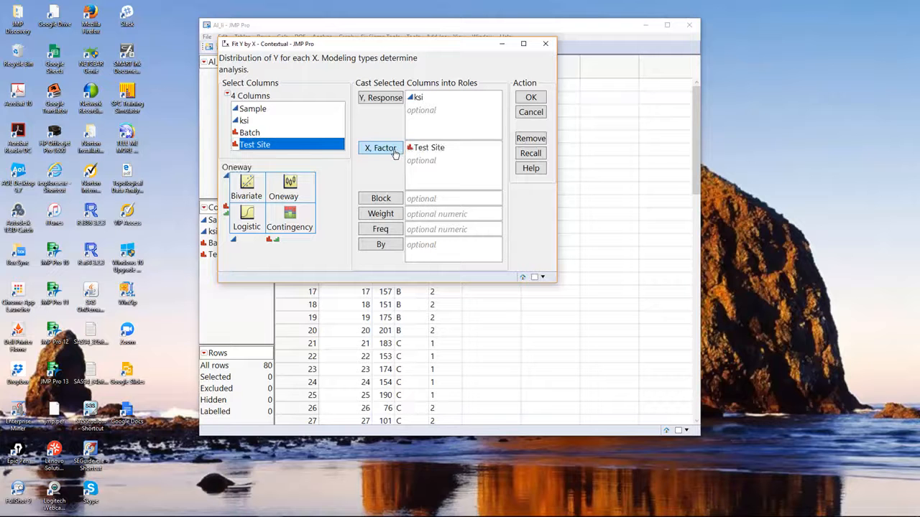
click(536, 98)
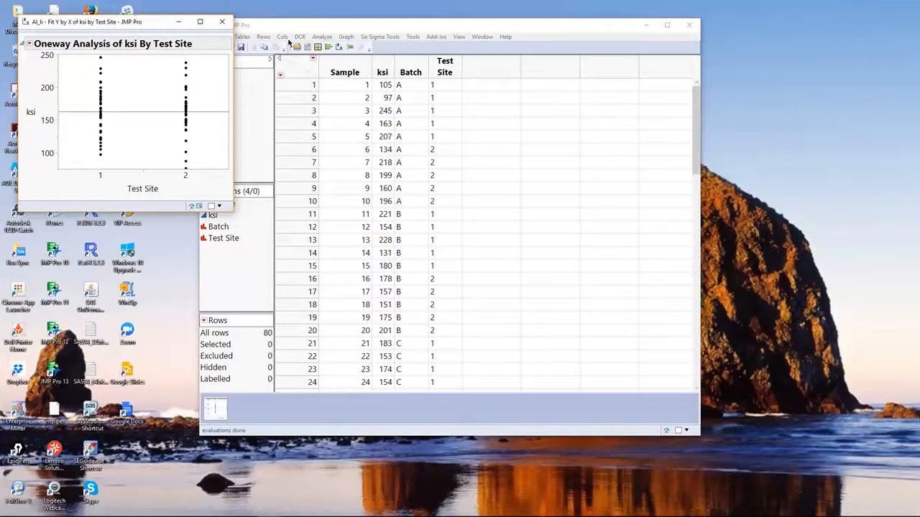
Move the oneway report window over the data table and enlarge both the window and its plot.
drag(136, 21, 336, 39)
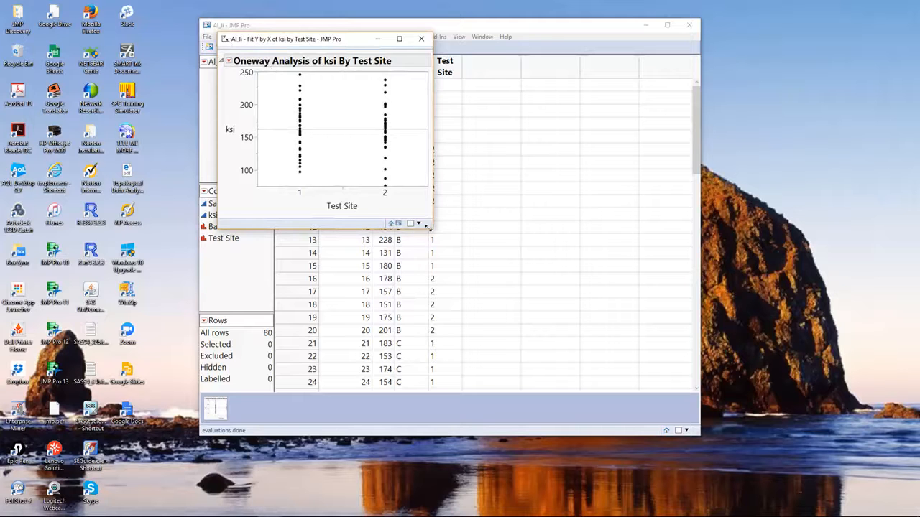
drag(432, 228, 664, 331)
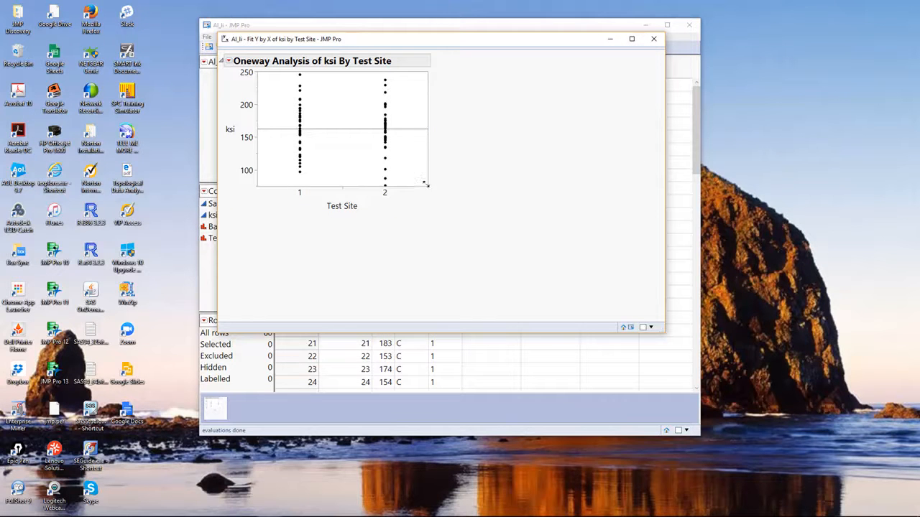
drag(426, 189, 502, 240)
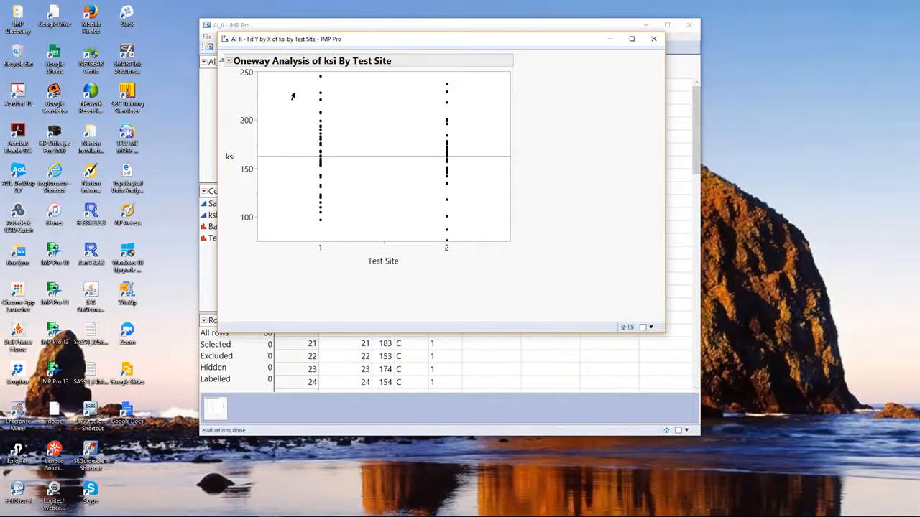
Highlight the plotted points of test site 1 and those of test site 2, and clear the selection.
drag(314, 78, 331, 230)
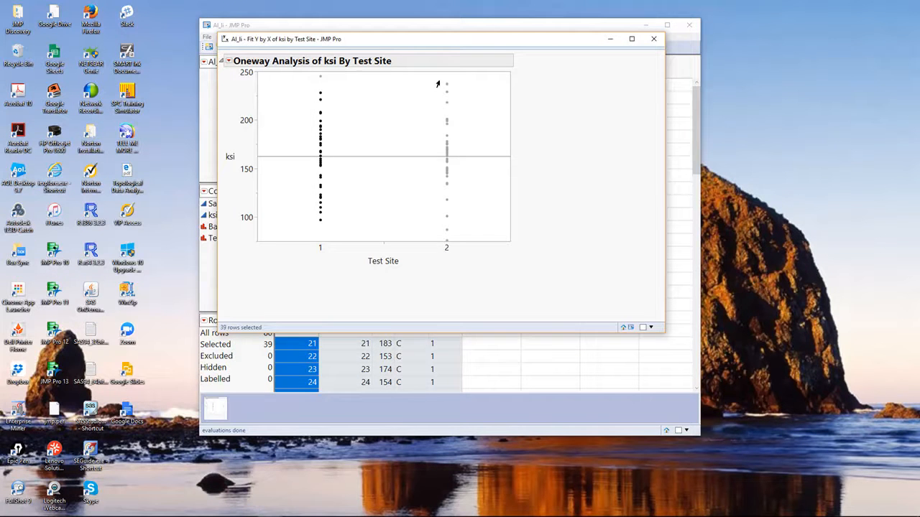
drag(439, 79, 457, 245)
click(400, 133)
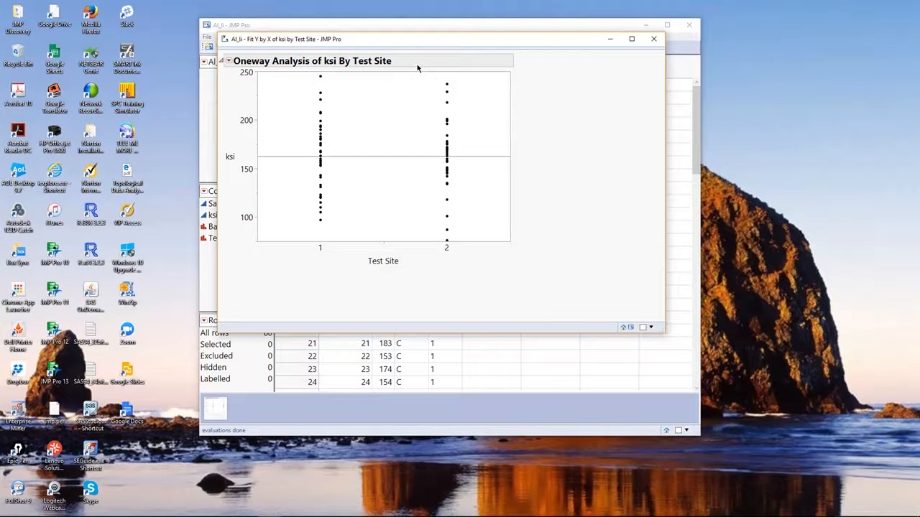
Add the Means/Anova/Pooled t report and temporarily circle the lower and upper 95% limits in its means table.
click(228, 62)
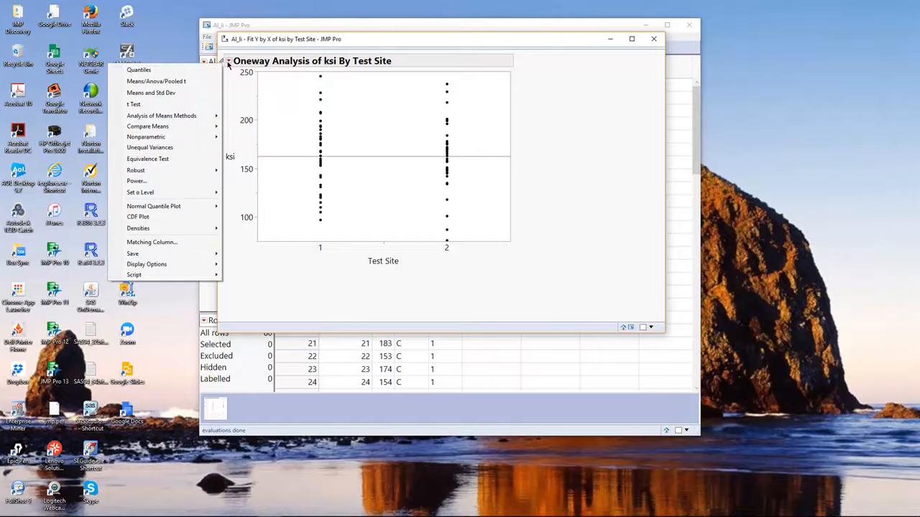
click(188, 86)
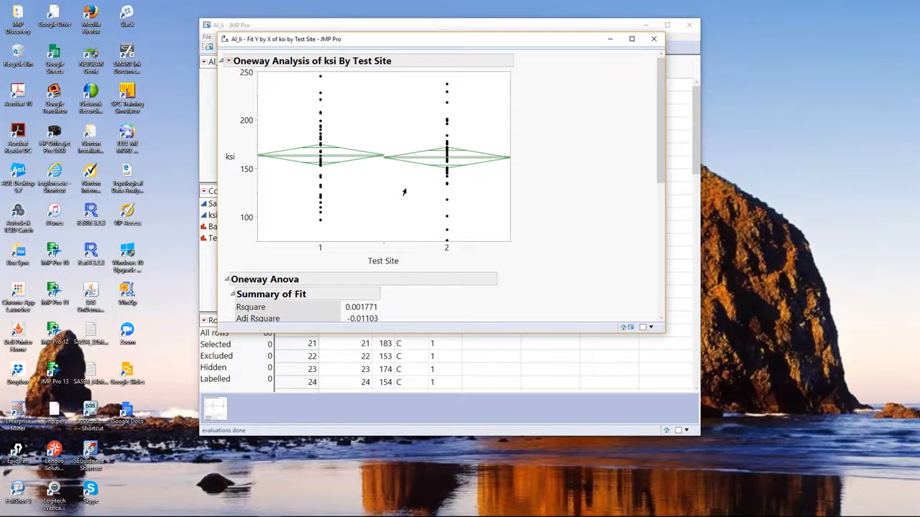
scroll(401, 185, down, 2)
scroll(401, 186, down, 6)
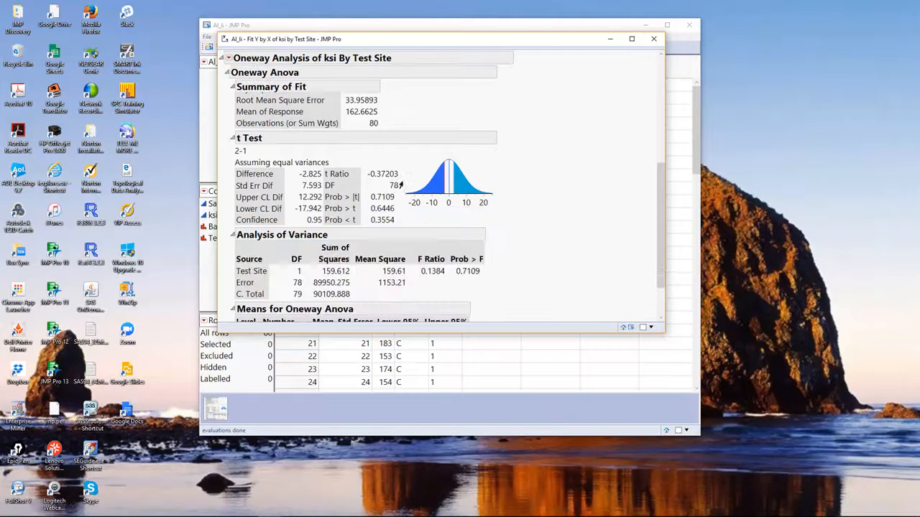
scroll(401, 186, down, 2)
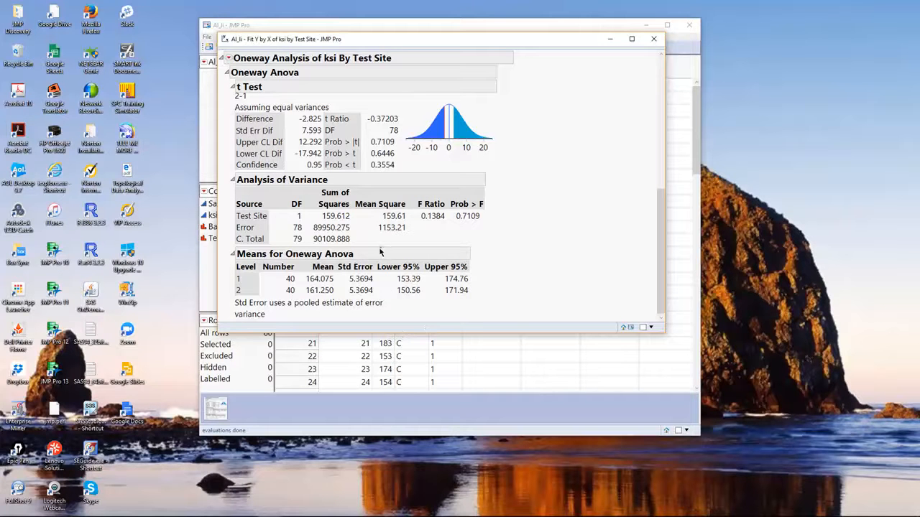
mouse_move(380, 252)
mouse_down()
mouse_move(375, 289)
mouse_move(424, 301)
mouse_move(486, 296)
mouse_move(458, 243)
mouse_move(365, 245)
mouse_up()
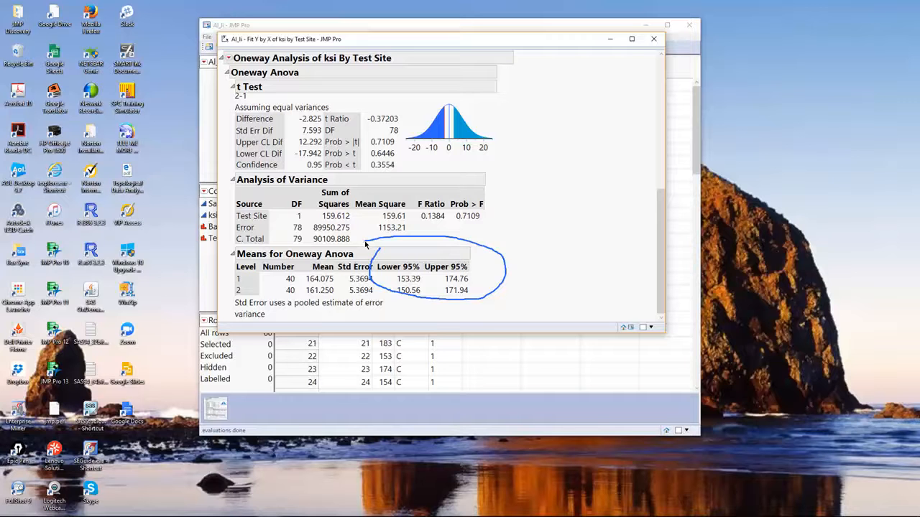
key(Escape)
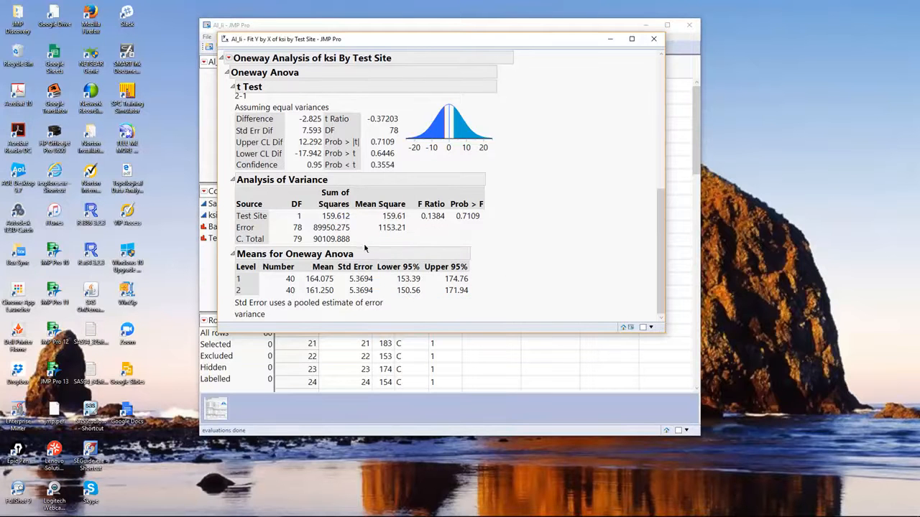
Examine the t Test report, temporarily marking the equal-variances assumption, the two-sided p-value and the confidence limits of the difference.
scroll(530, 230, up, 1)
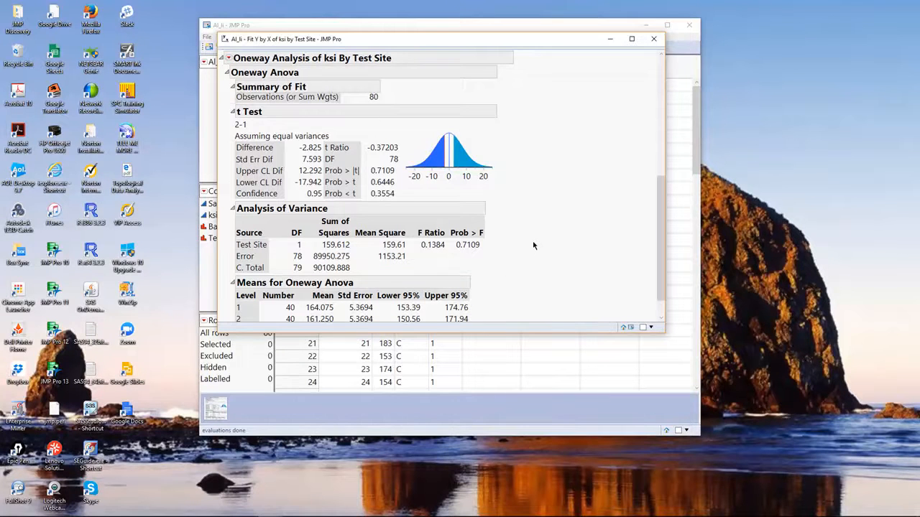
mouse_move(223, 126)
mouse_down()
mouse_move(230, 148)
mouse_move(273, 150)
mouse_up()
mouse_move(337, 144)
mouse_down()
mouse_move(295, 124)
mouse_move(215, 137)
mouse_up()
key(Escape)
mouse_move(328, 165)
mouse_down()
mouse_move(324, 176)
mouse_move(405, 179)
mouse_move(374, 161)
mouse_move(315, 164)
mouse_up()
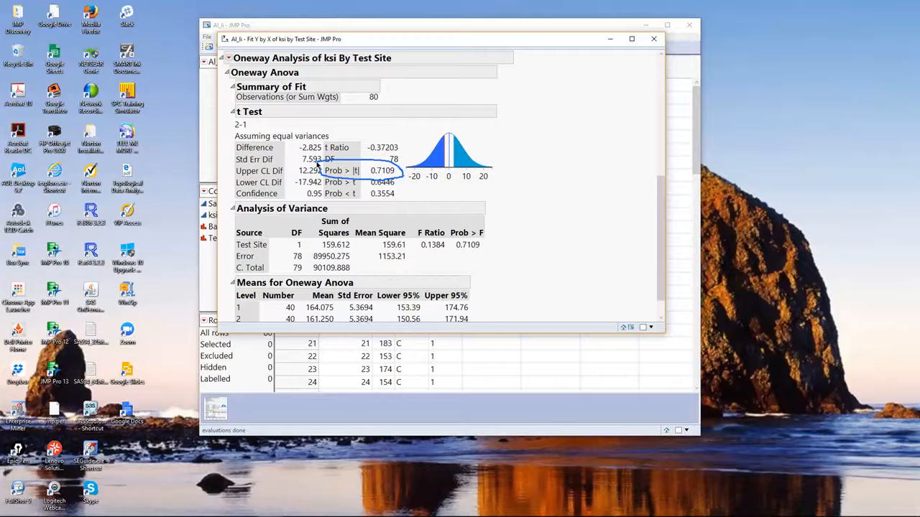
key(Escape)
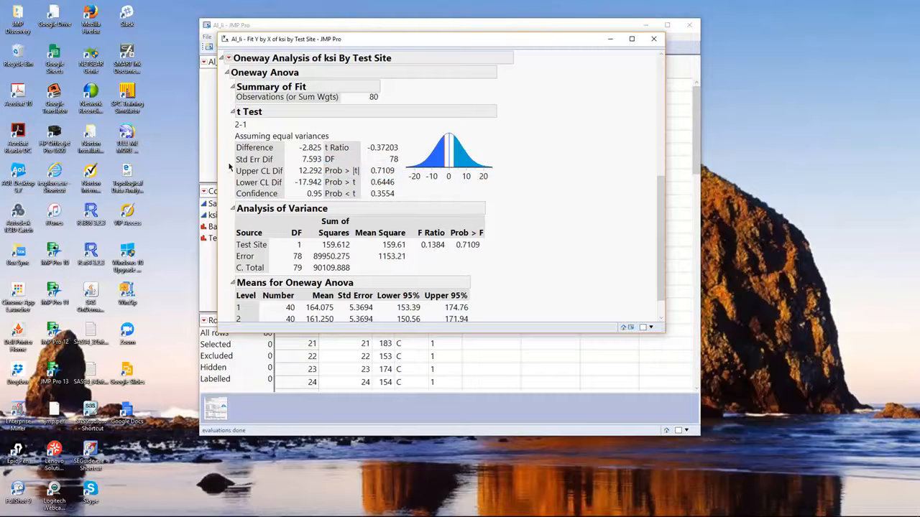
mouse_move(229, 167)
mouse_down()
mouse_move(243, 191)
mouse_move(338, 185)
mouse_move(325, 164)
mouse_move(242, 159)
mouse_move(225, 168)
mouse_up()
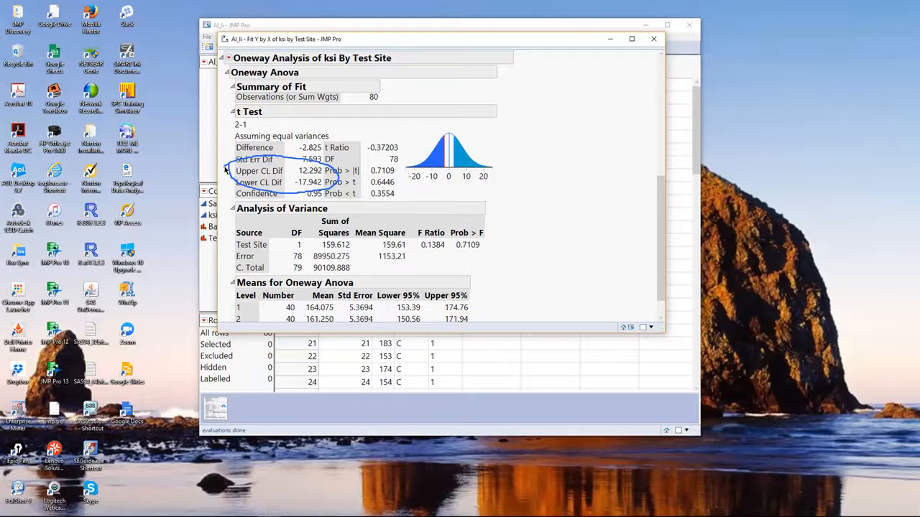
key(Escape)
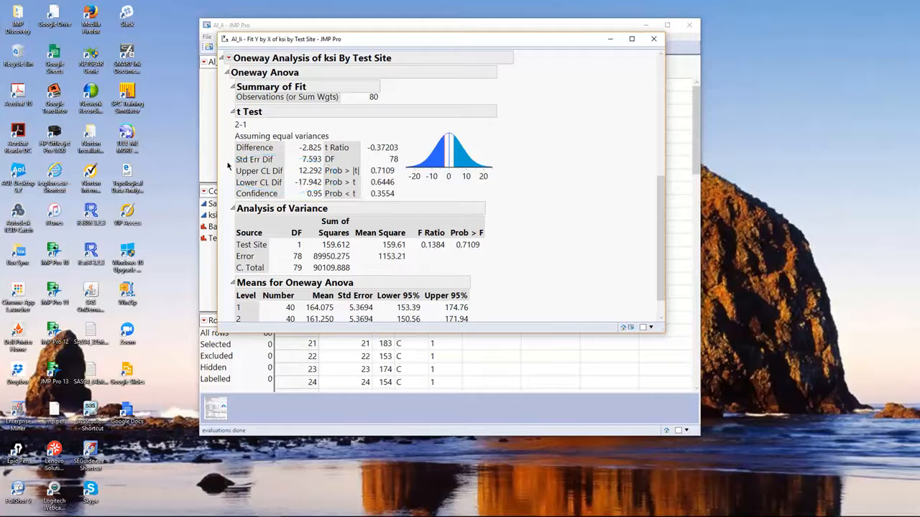
Handwrite H0: μ1 = μ2 and HA: μ1 ≠ μ2 on a Windows screen sketch, circle the CL Dif rows, and close the sketch.
mouse_move(708, 516)
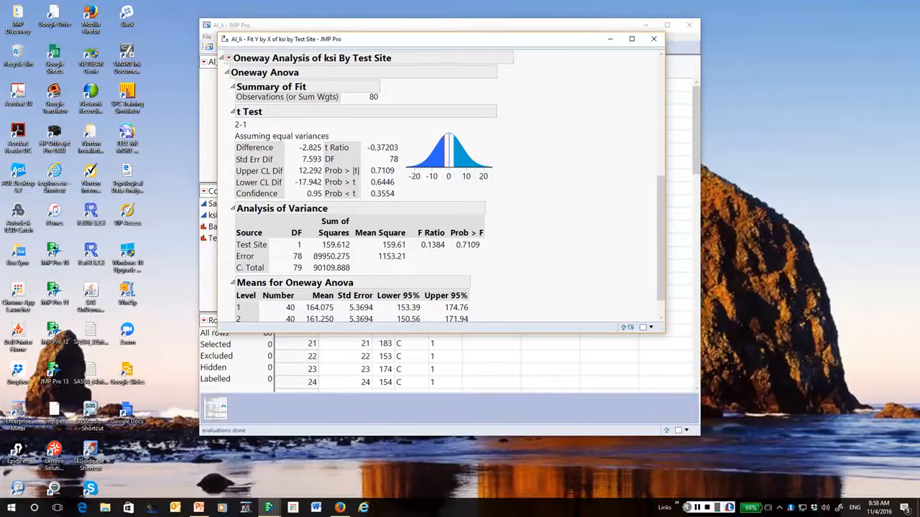
click(841, 509)
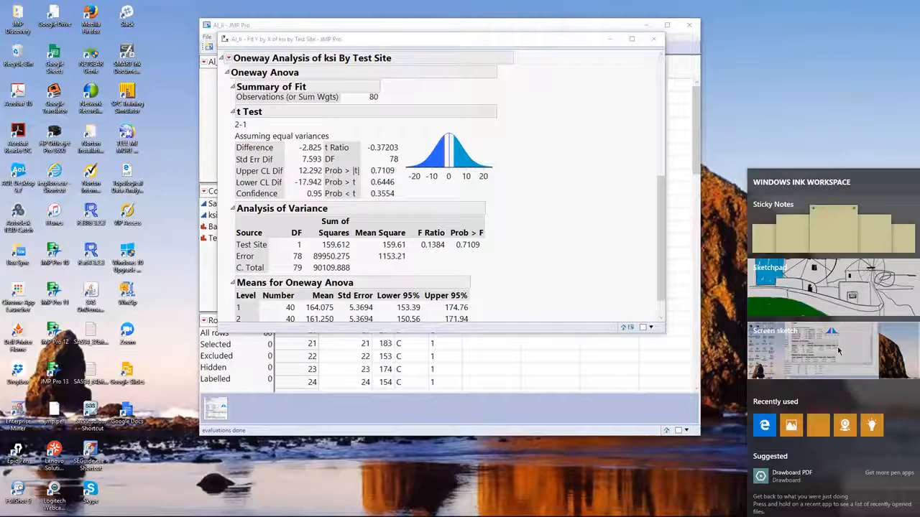
click(838, 351)
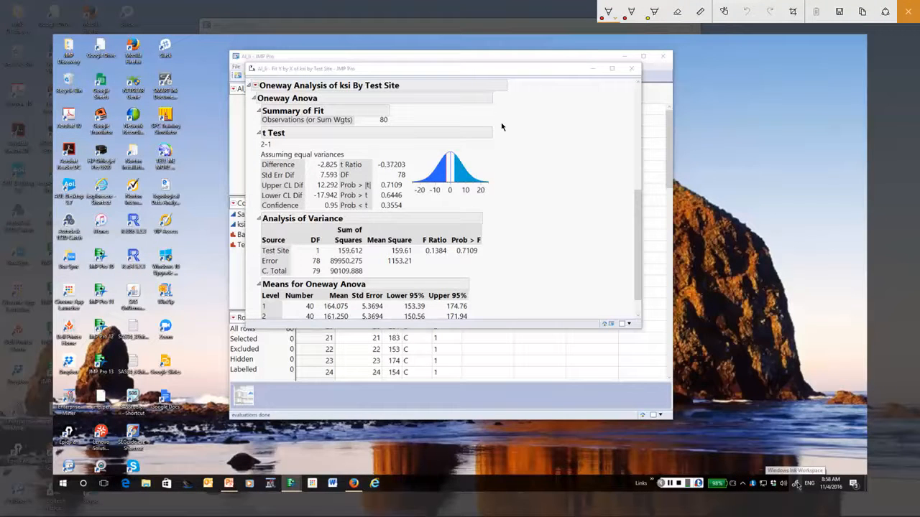
mouse_move(503, 122)
mouse_down()
mouse_move(501, 138)
mouse_move(547, 119)
mouse_move(557, 130)
mouse_move(574, 116)
mouse_move(590, 127)
mouse_move(599, 112)
mouse_move(602, 125)
mouse_move(614, 124)
mouse_move(605, 131)
mouse_move(619, 128)
mouse_up()
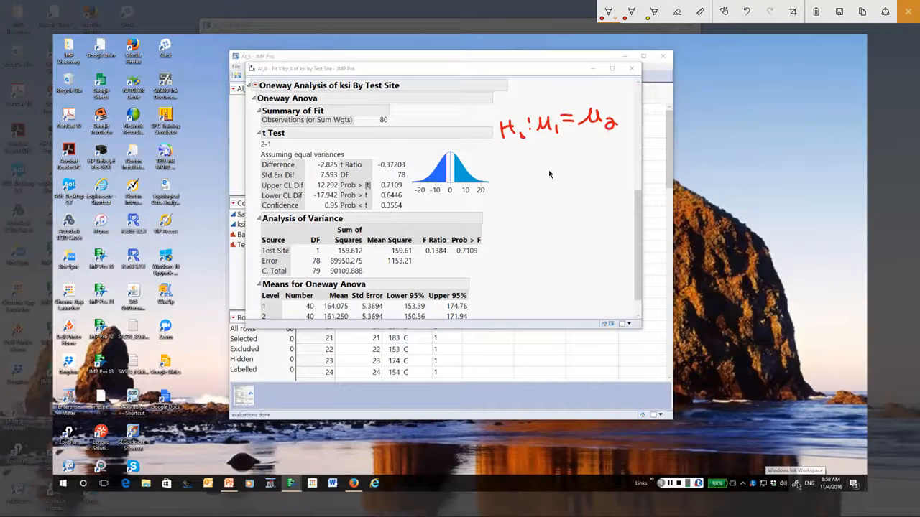
mouse_move(500, 158)
mouse_down()
mouse_move(500, 179)
mouse_move(508, 168)
mouse_move(516, 186)
mouse_move(534, 163)
mouse_up()
mouse_move(542, 178)
mouse_down()
mouse_move(550, 155)
mouse_move(563, 168)
mouse_move(570, 147)
mouse_move(585, 159)
mouse_move(603, 151)
mouse_move(608, 169)
mouse_move(617, 168)
mouse_up()
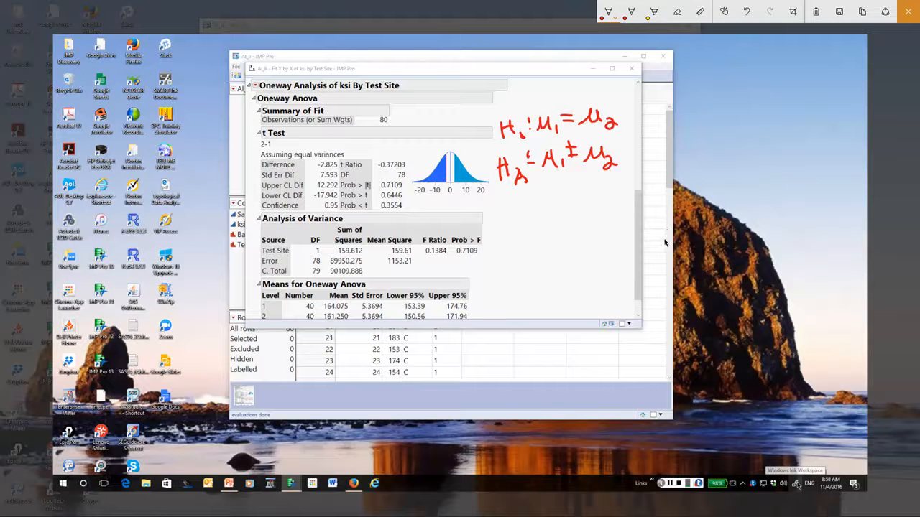
mouse_move(258, 182)
mouse_down()
mouse_move(255, 204)
mouse_move(324, 203)
mouse_move(299, 177)
mouse_move(266, 184)
mouse_up()
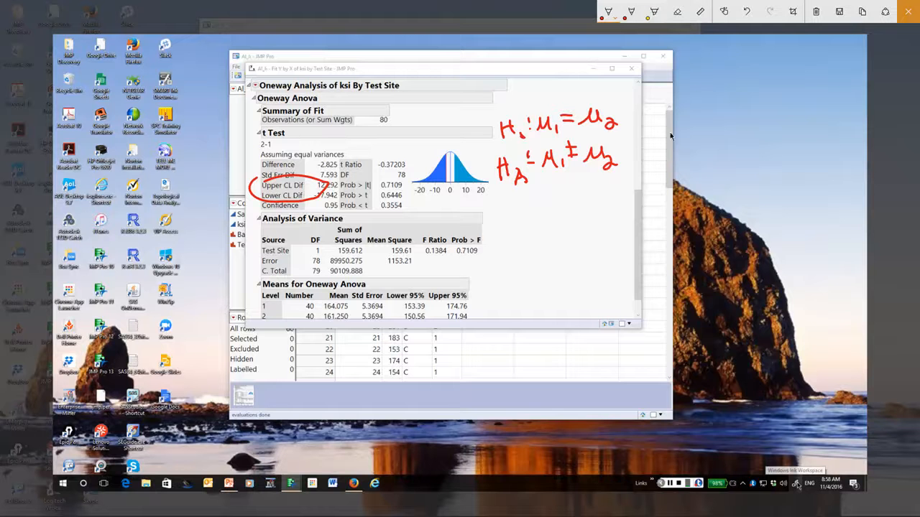
click(908, 16)
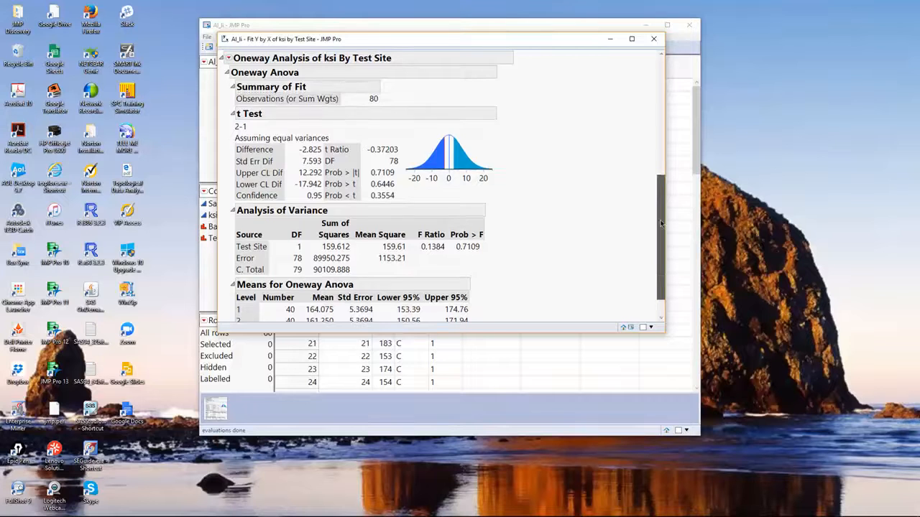
Add the Unequal Variances test to the oneway analysis and temporarily circle the Levene test row.
drag(654, 195, 652, 113)
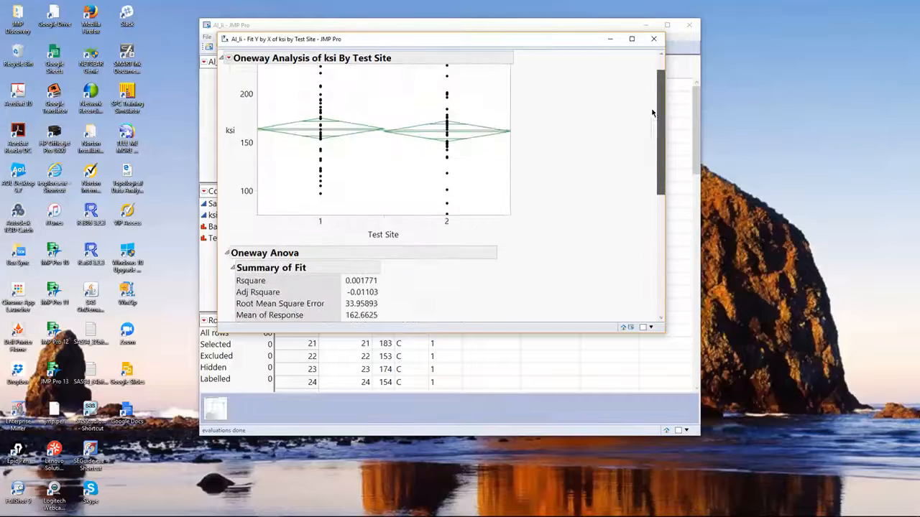
click(229, 62)
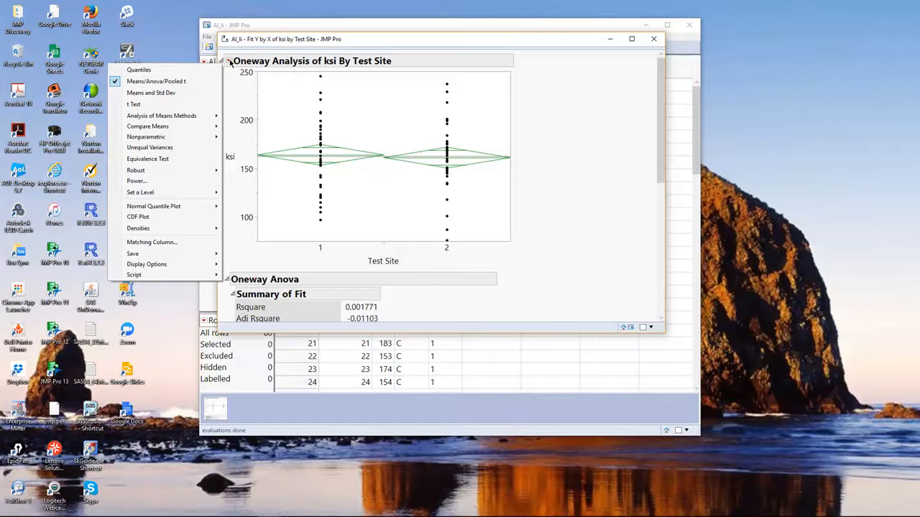
click(154, 151)
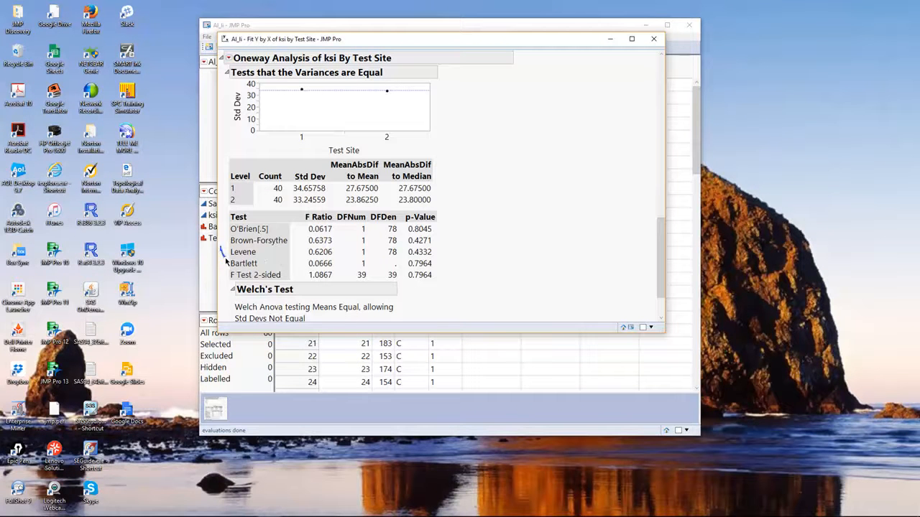
mouse_move(226, 261)
mouse_down()
mouse_move(434, 266)
mouse_move(420, 245)
mouse_move(316, 240)
mouse_move(220, 252)
mouse_up()
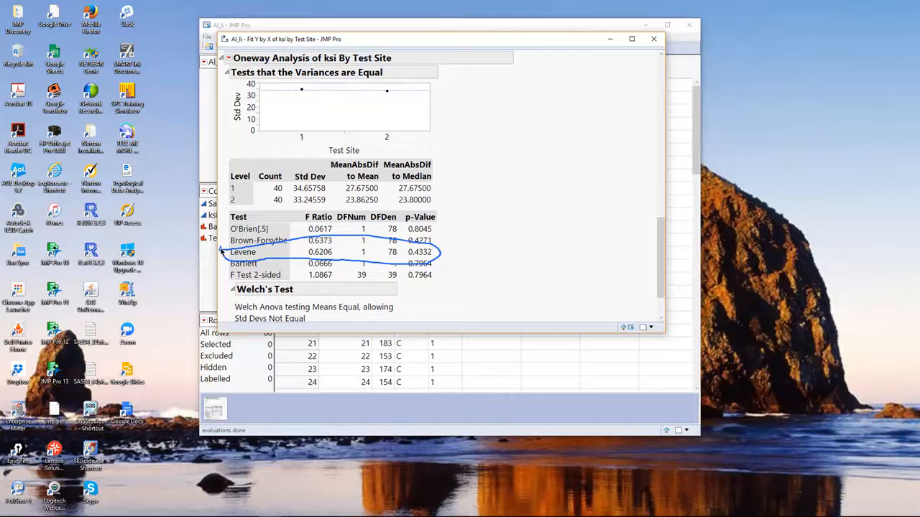
key(Escape)
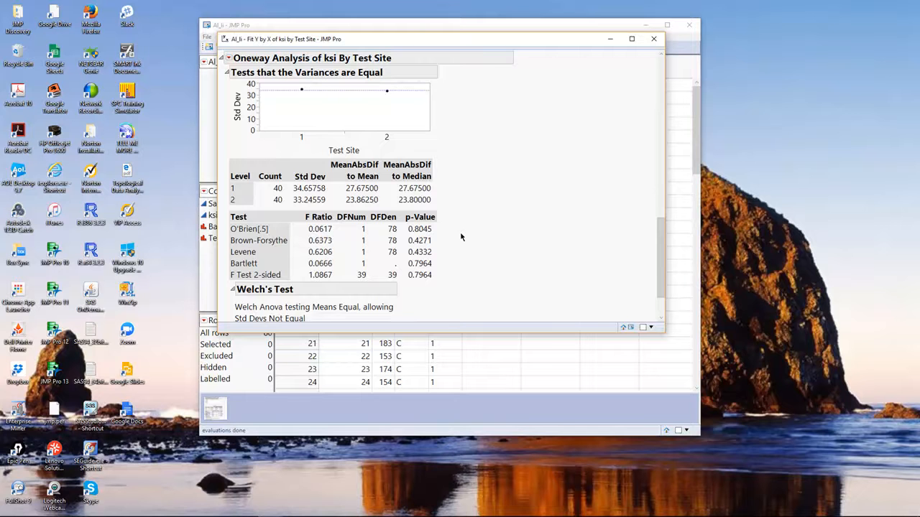
Add the unequal-variances t Test report to the oneway analysis of ksi by Test Site and temporarily annotate it.
scroll(460, 236, up, 15)
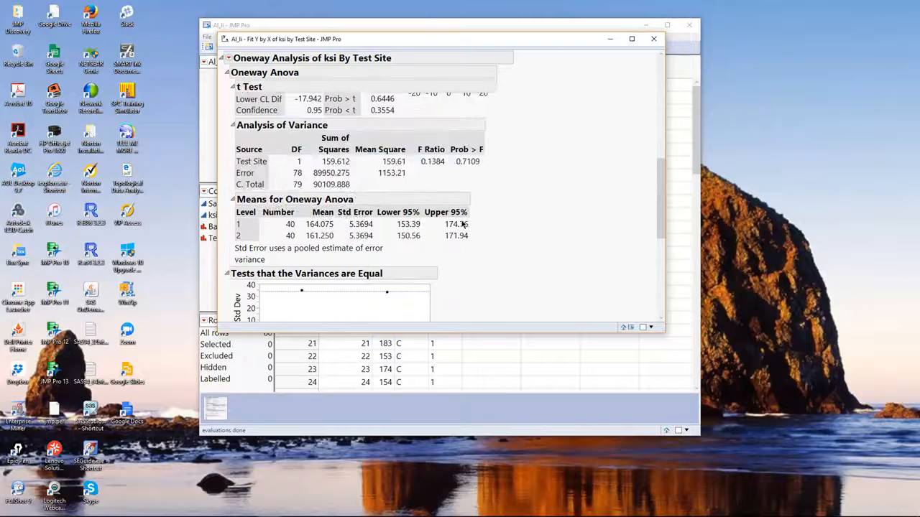
scroll(463, 224, up, 1)
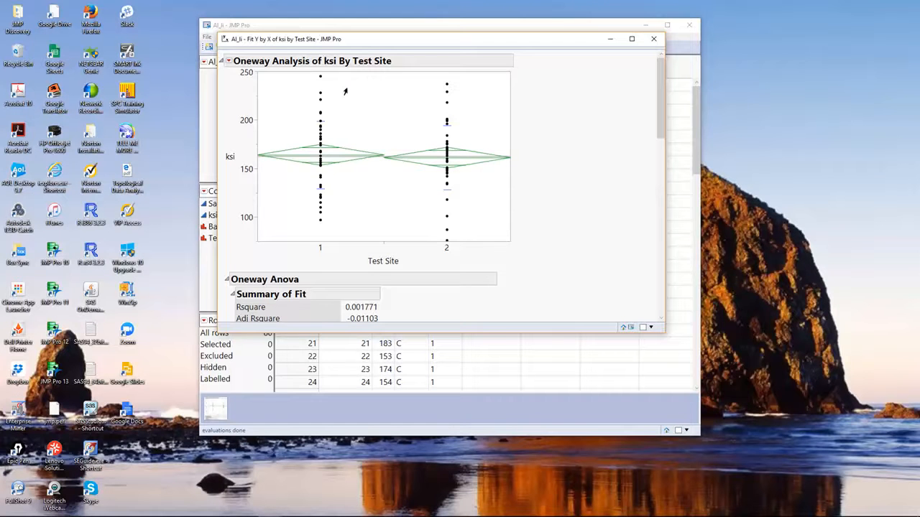
click(229, 62)
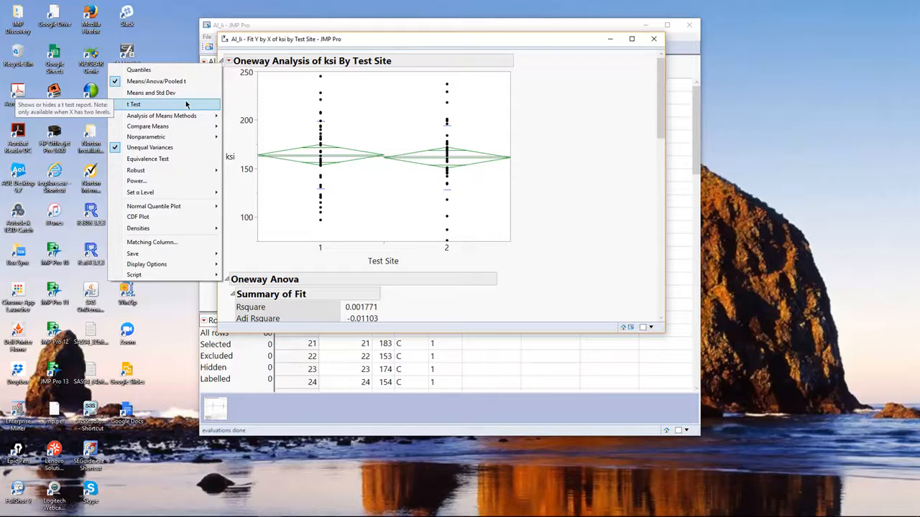
click(185, 105)
scroll(552, 191, down, 3)
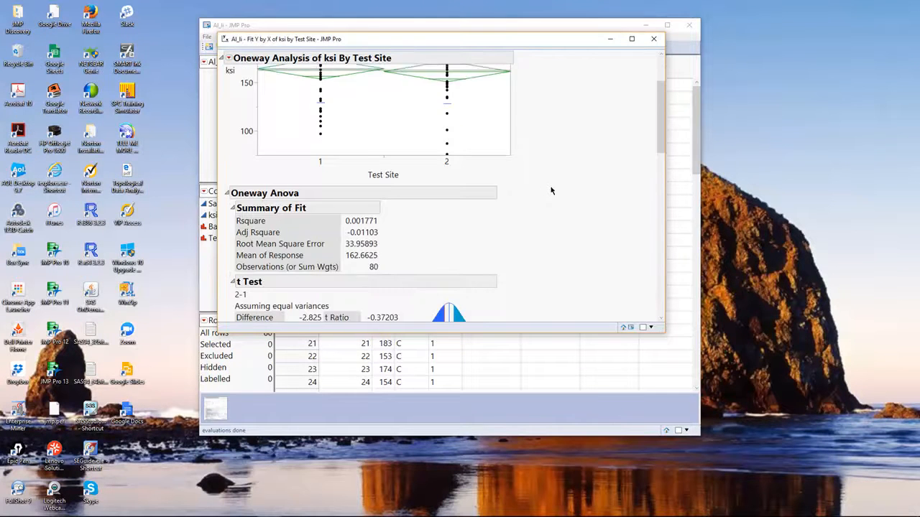
scroll(552, 190, down, 5)
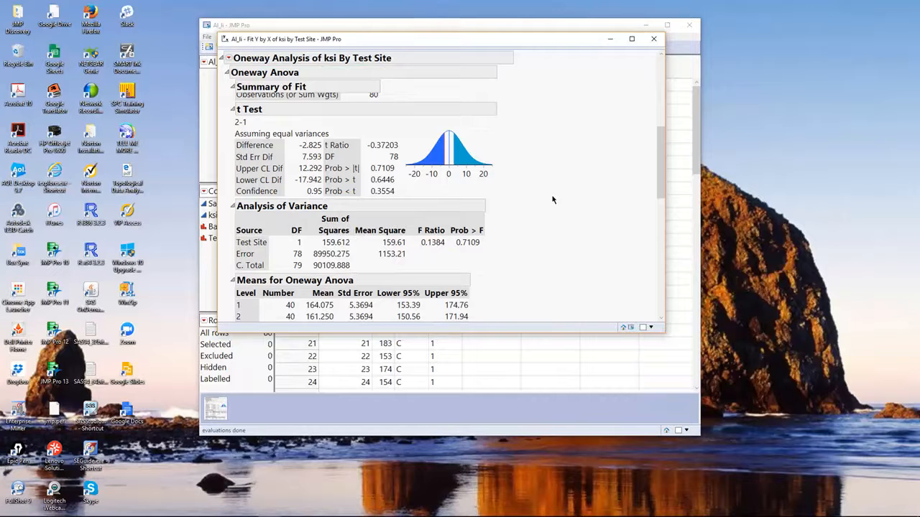
scroll(553, 199, down, 6)
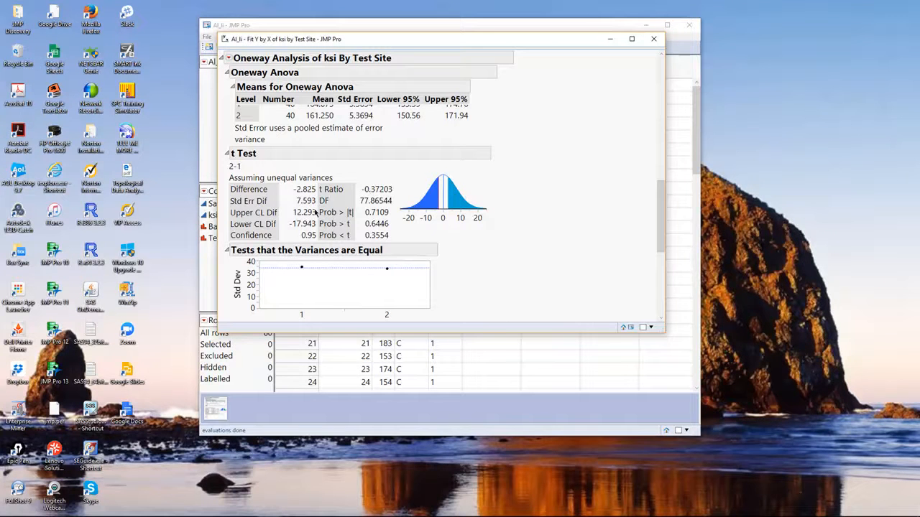
mouse_move(318, 209)
mouse_down()
mouse_move(321, 226)
mouse_move(367, 227)
mouse_move(401, 213)
mouse_move(321, 213)
mouse_up()
key(Escape)
Add an Equivalence Test with 15 as the difference considered practically zero and temporarily circle the Upper and Lower Threshold rows.
click(229, 60)
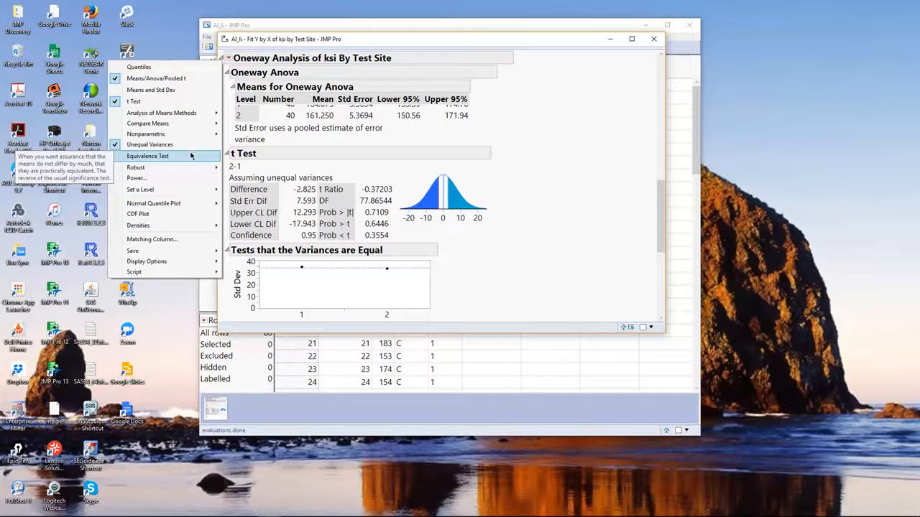
click(191, 156)
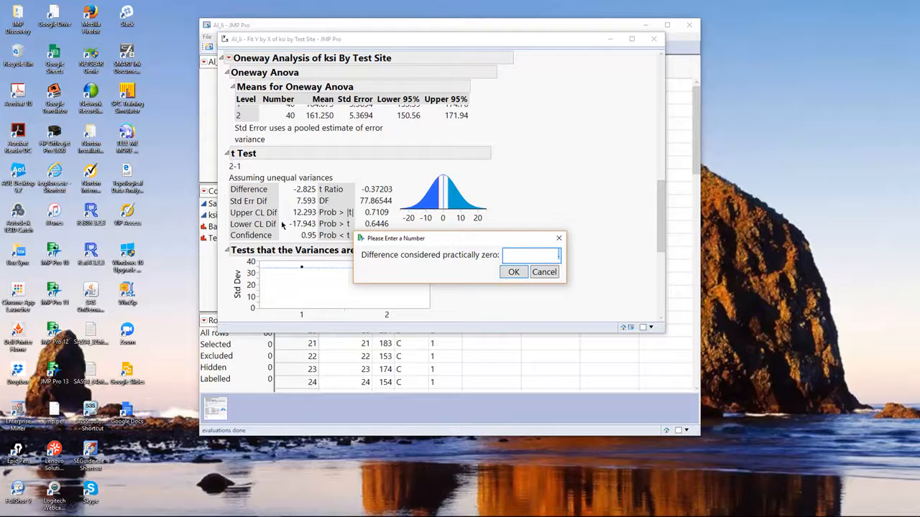
text(15)
click(514, 273)
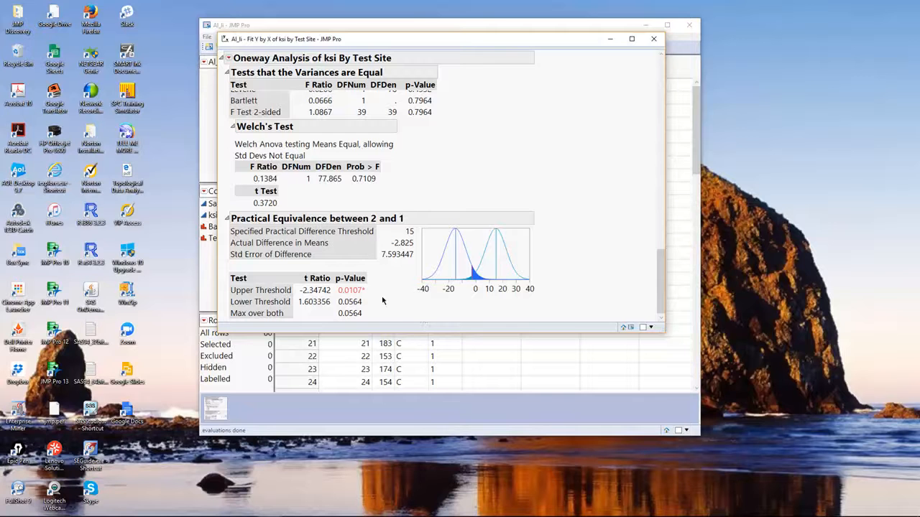
mouse_move(375, 287)
mouse_down()
mouse_move(327, 275)
mouse_move(252, 276)
mouse_move(225, 290)
mouse_move(221, 309)
mouse_move(359, 309)
mouse_move(384, 295)
mouse_move(365, 282)
mouse_up()
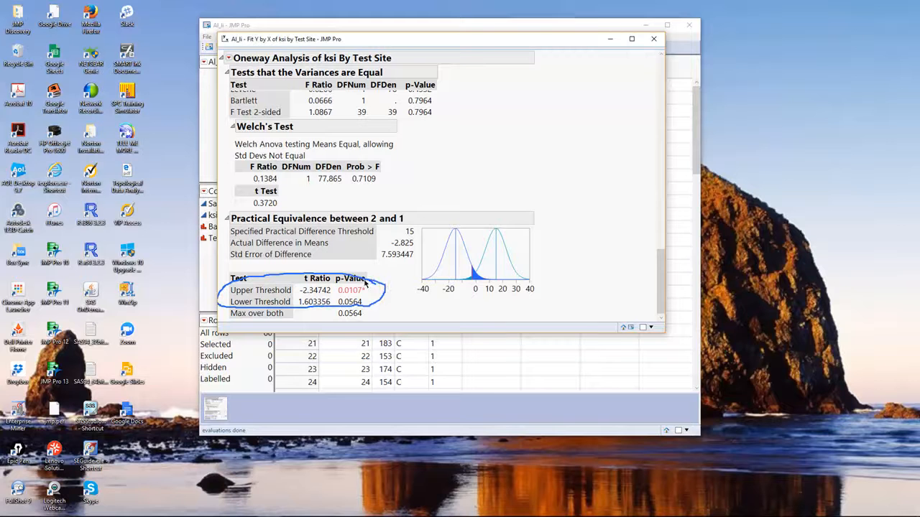
key(Escape)
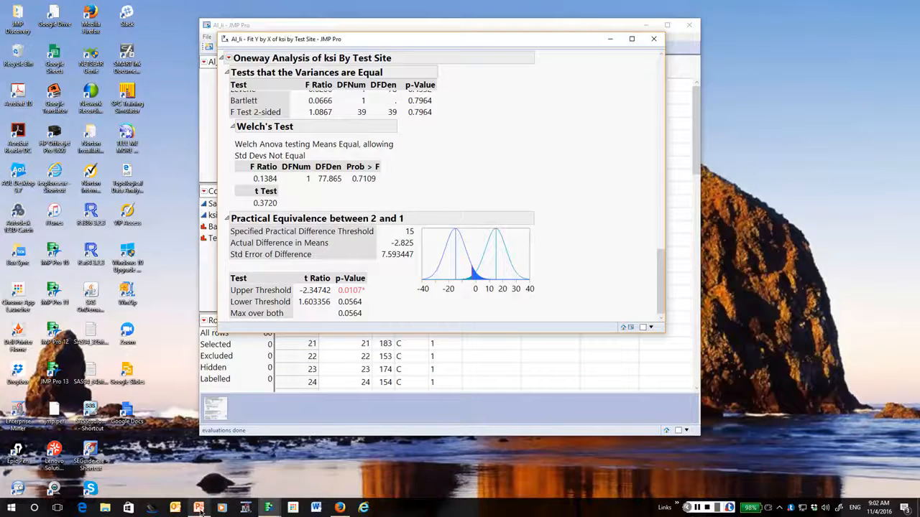
Switch to the PowerPoint deck, advance to slide 15 on Two-Sample Equivalence Testing, and accept the firewall alert for skypehost.exe with Allow always.
click(199, 507)
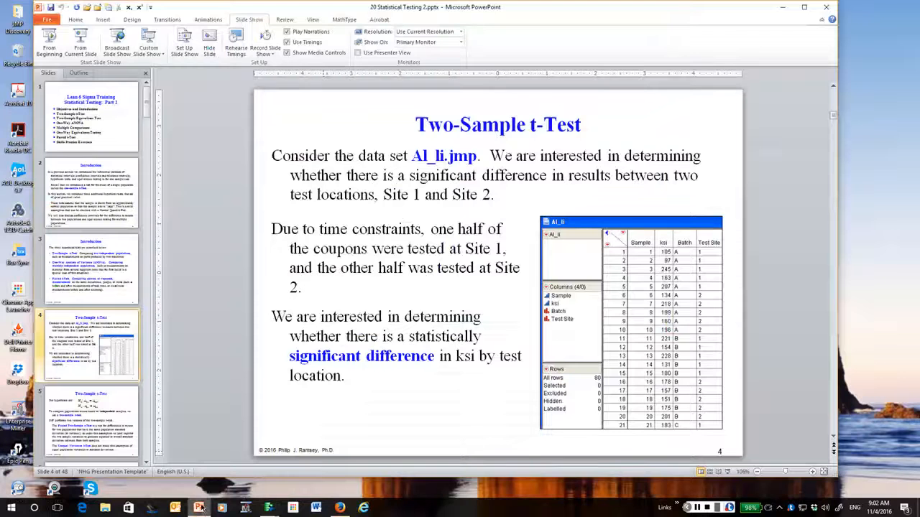
click(833, 451)
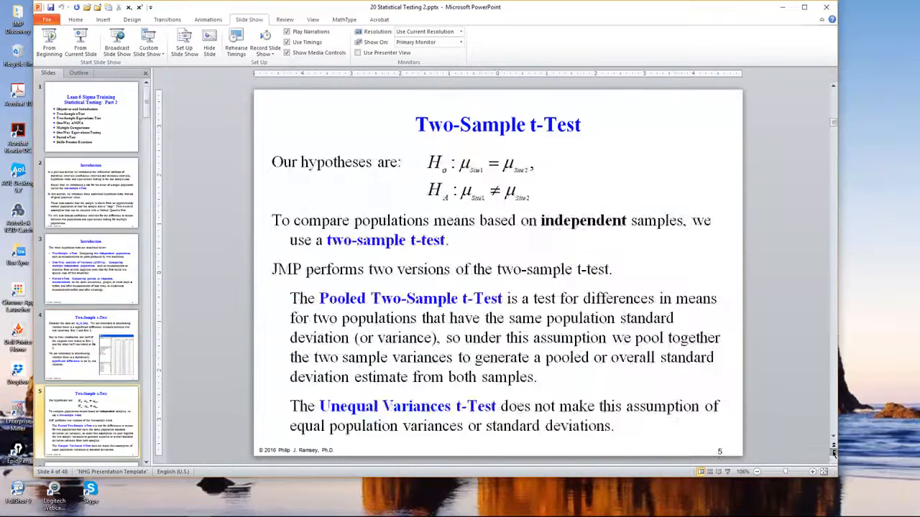
click(833, 451)
click(833, 451)
click(833, 451)
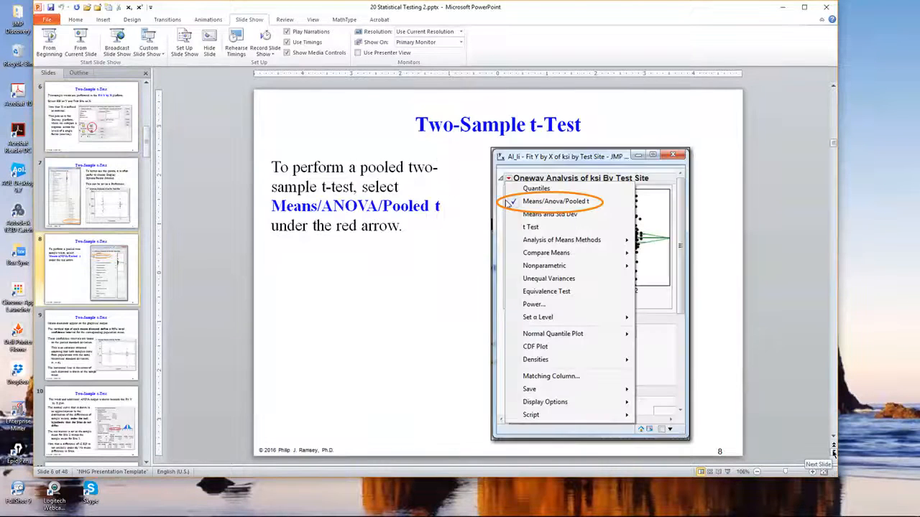
click(833, 451)
click(833, 451)
click(833, 452)
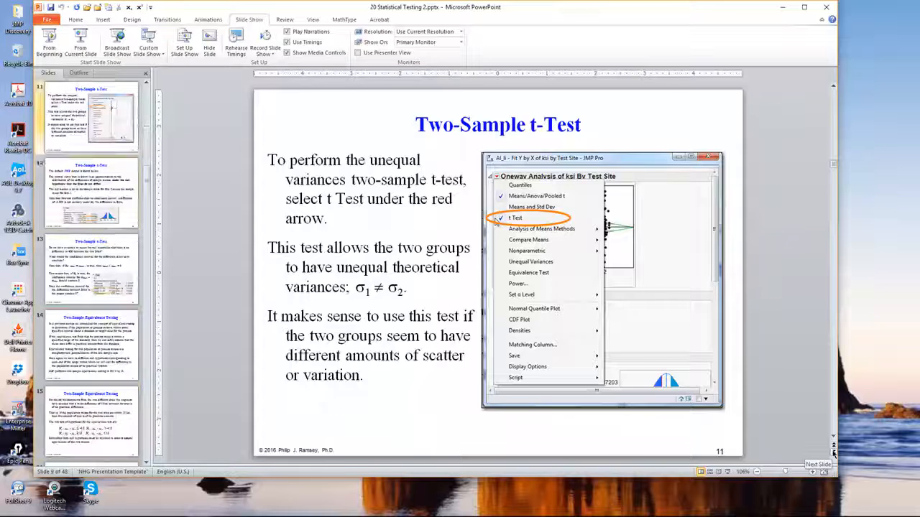
click(833, 451)
click(832, 451)
click(832, 451)
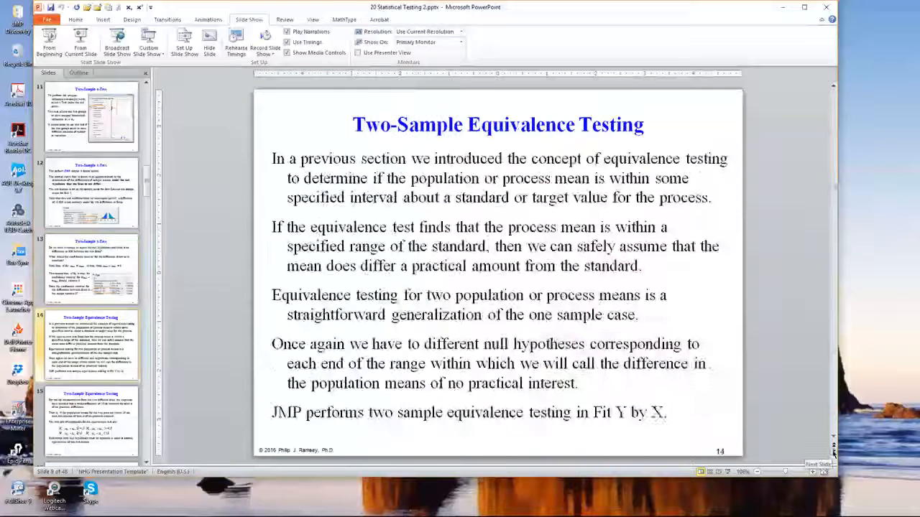
click(833, 451)
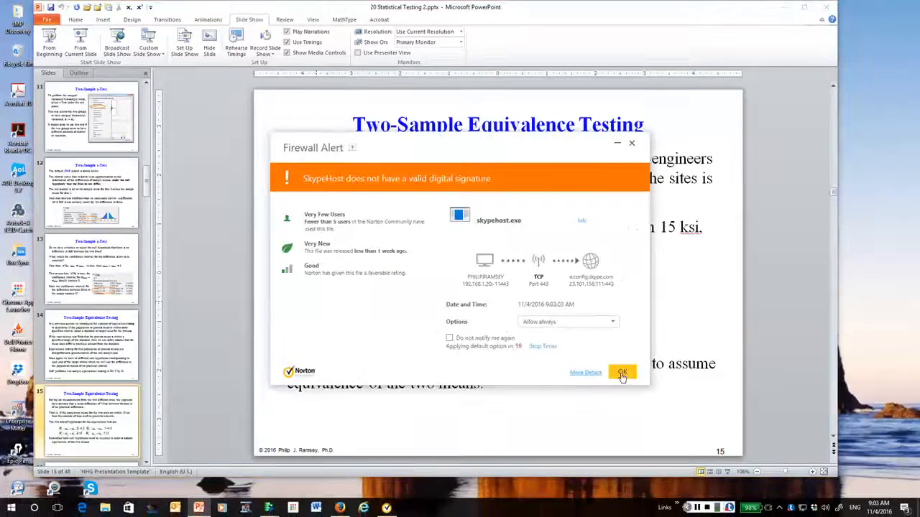
click(622, 375)
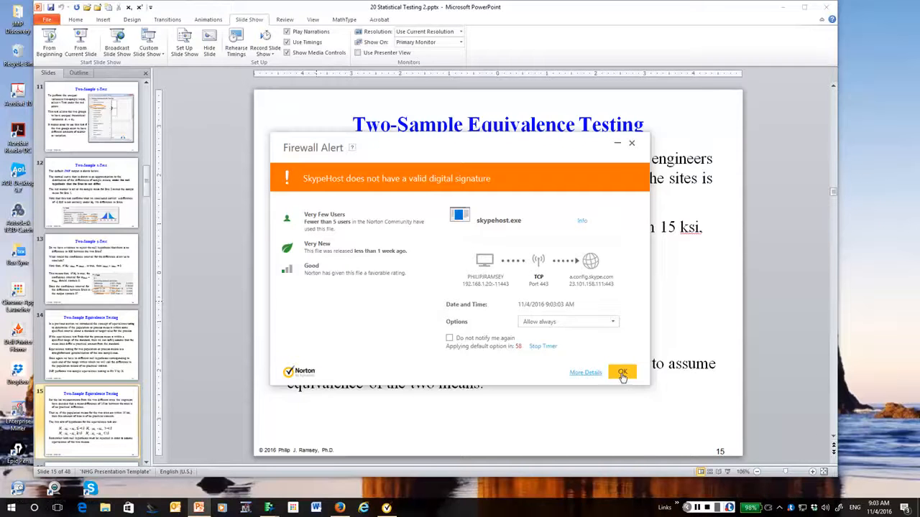